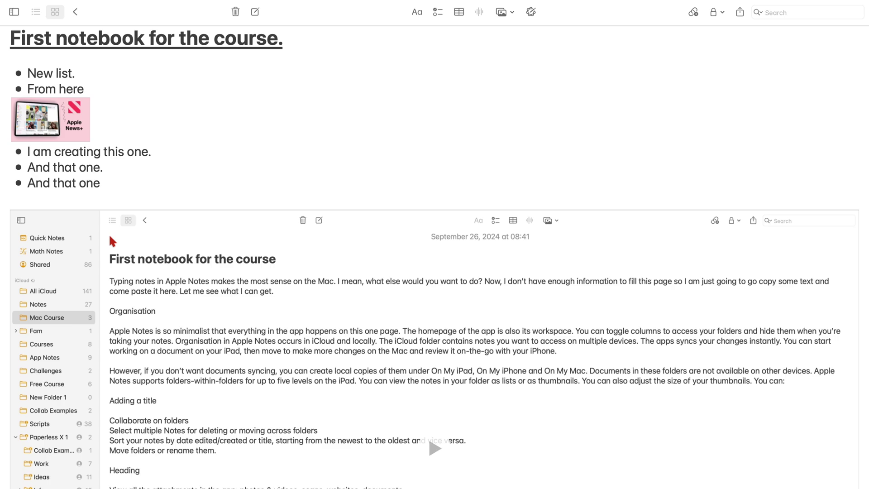
# - Start sharing the note as a collaboration, with access for only invited people who can make changes
pyautogui.click(739, 13)
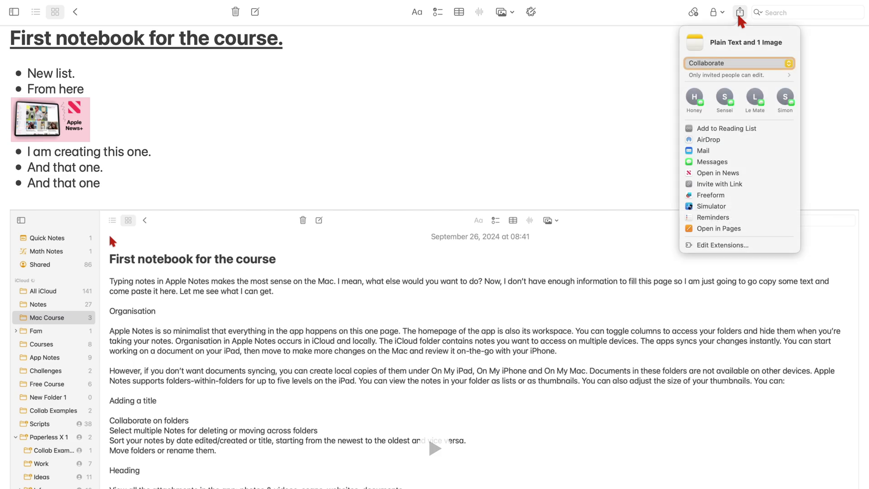
pyautogui.click(771, 68)
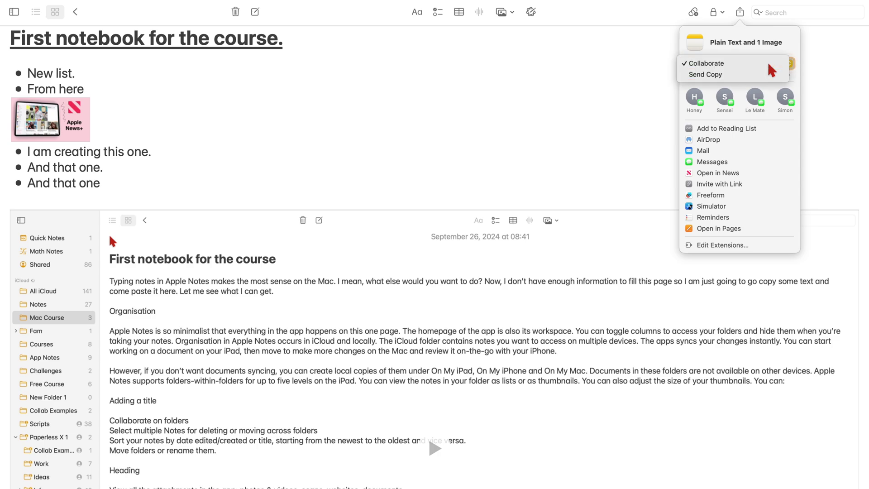
pyautogui.click(745, 65)
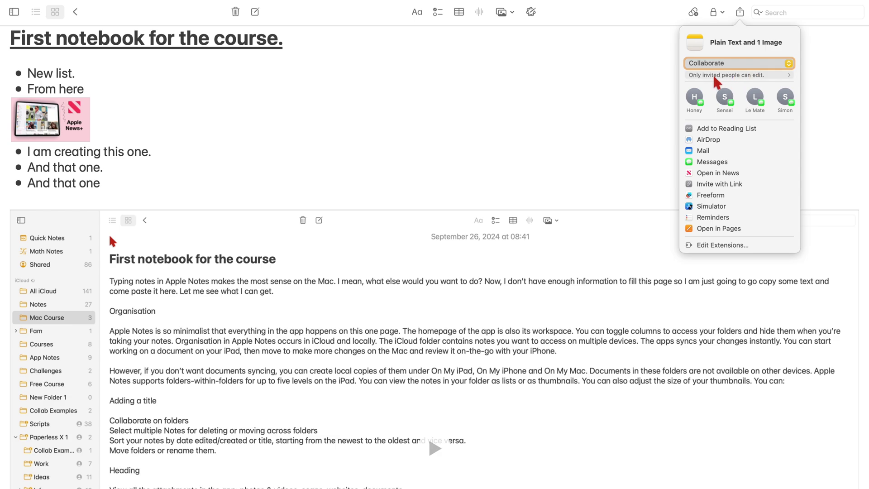
pyautogui.click(774, 76)
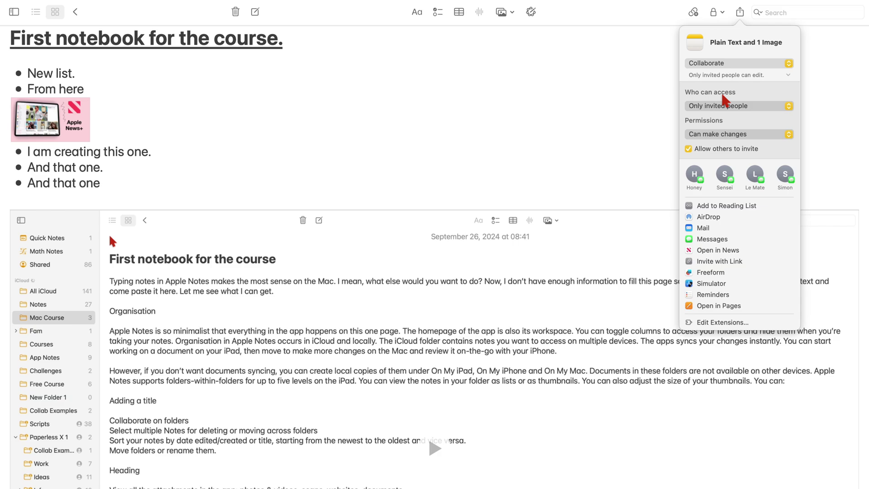
pyautogui.click(742, 106)
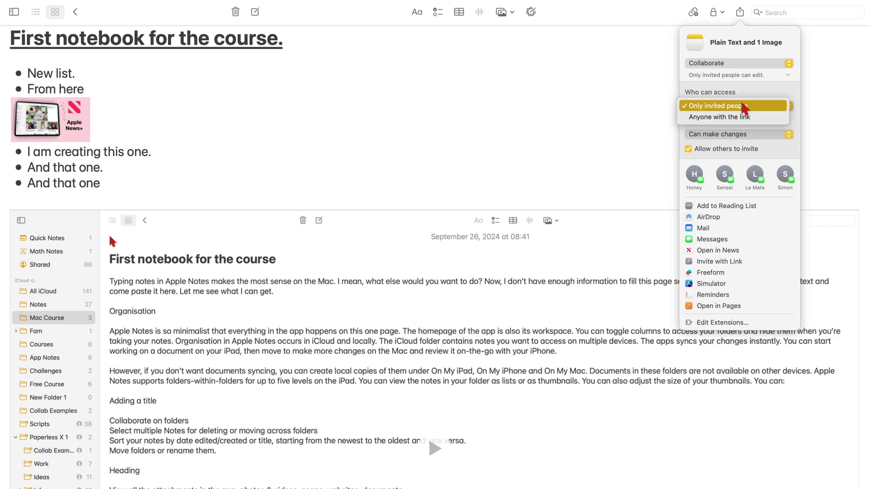
pyautogui.click(765, 106)
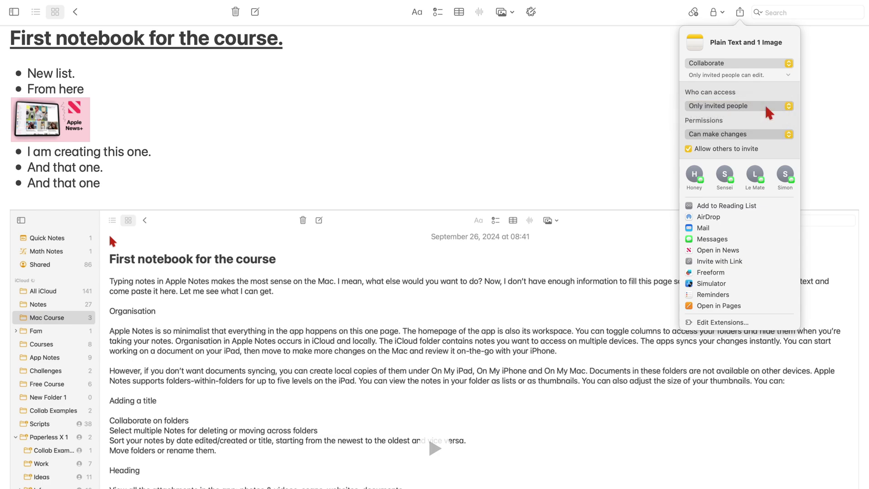
pyautogui.click(754, 135)
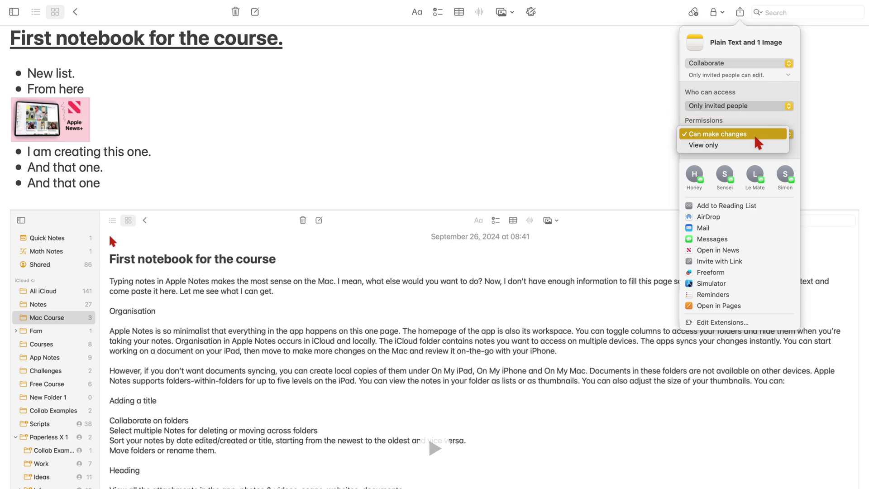
pyautogui.click(756, 138)
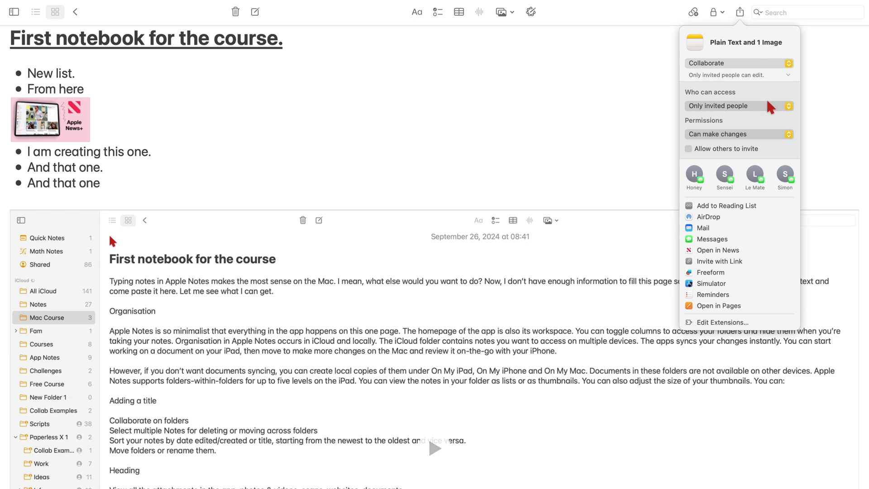
# - Switch the note's access to anyone with the link, and change it back to only invited people
pyautogui.click(779, 108)
pyautogui.click(761, 116)
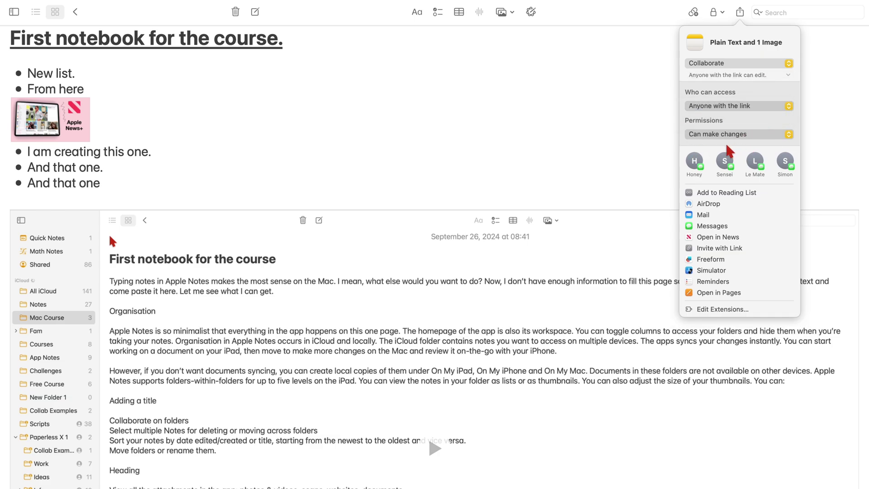
pyautogui.click(788, 105)
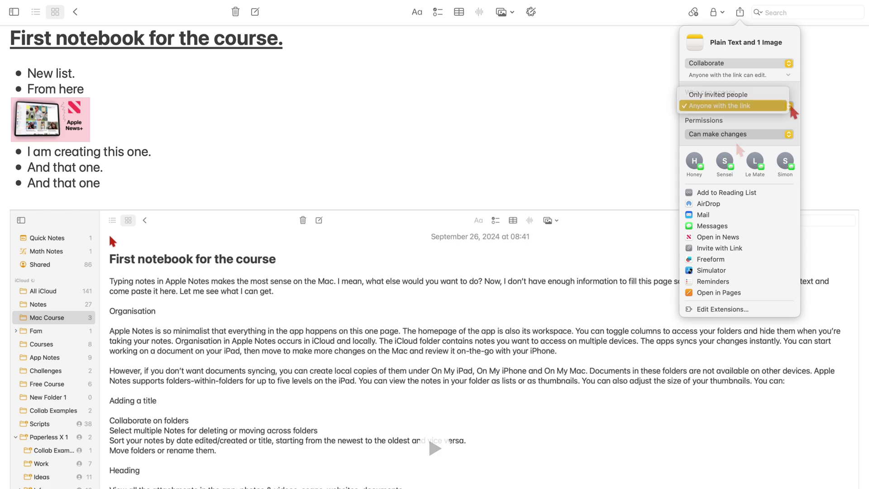
pyautogui.click(779, 94)
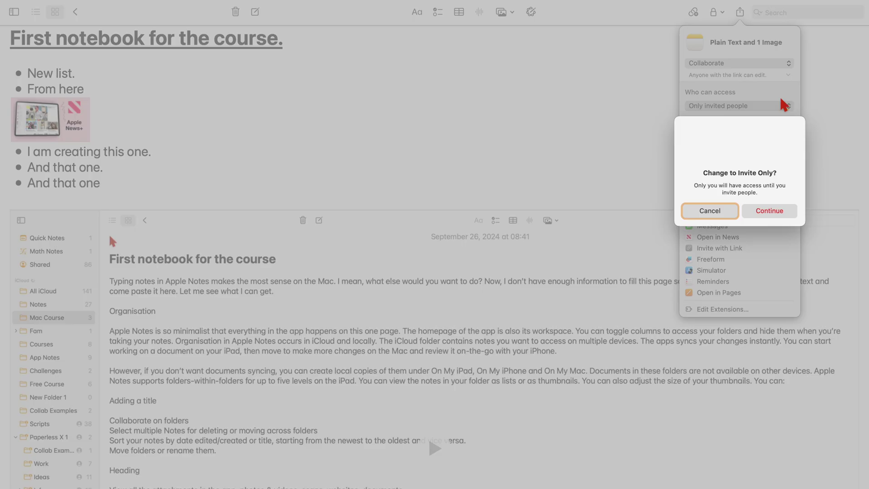
pyautogui.click(769, 212)
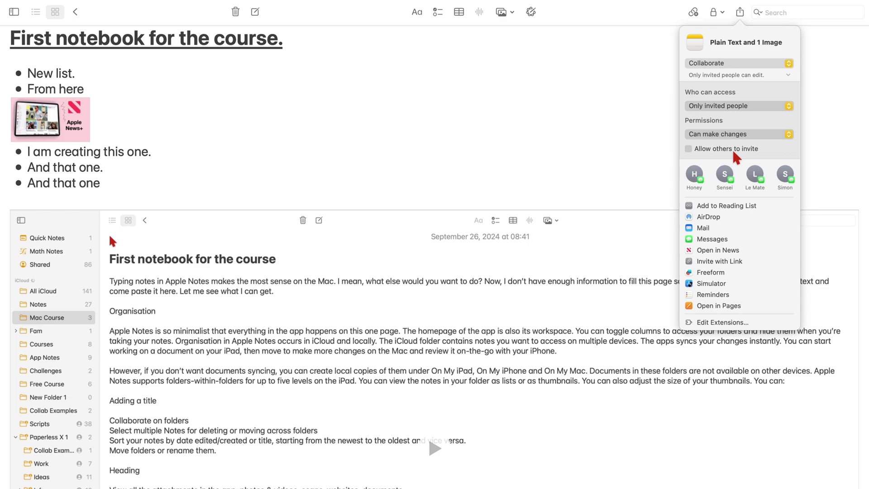
# - Allow others to invite, and send the collaboration invitation to the contact through Messages with the comment "We're collaborating here"
pyautogui.click(688, 149)
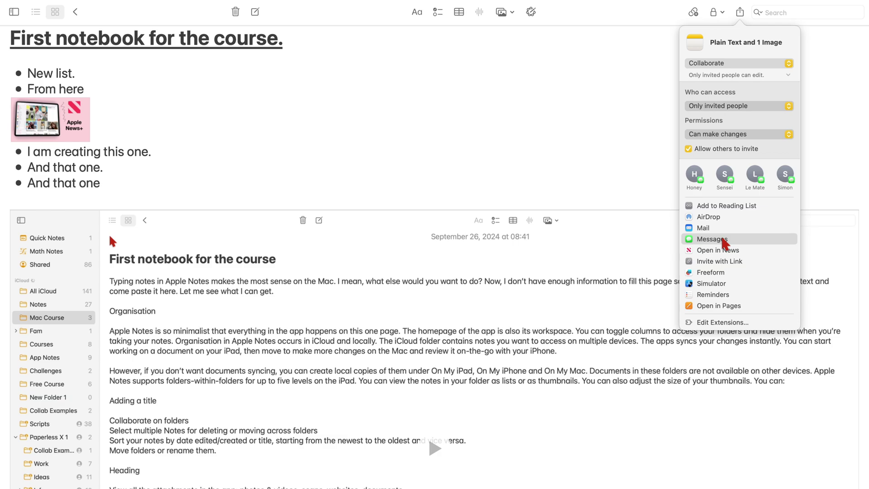
pyautogui.click(694, 238)
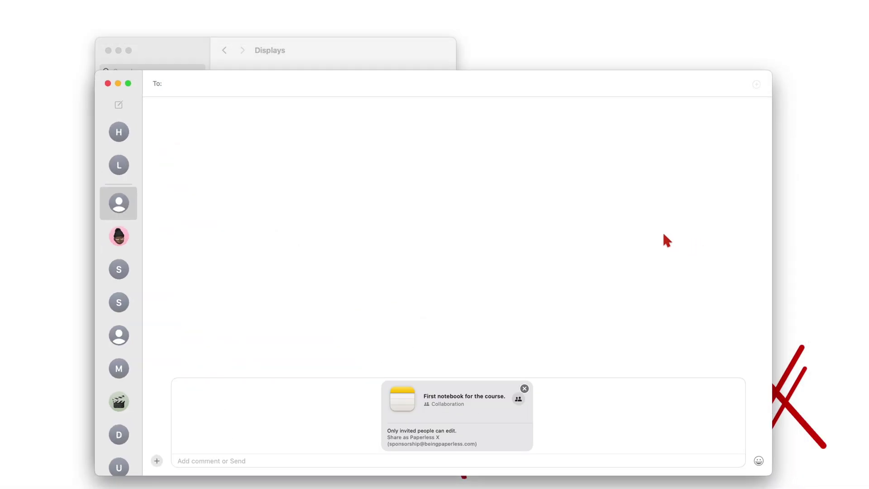
pyautogui.write('Ro')
pyautogui.click(243, 109)
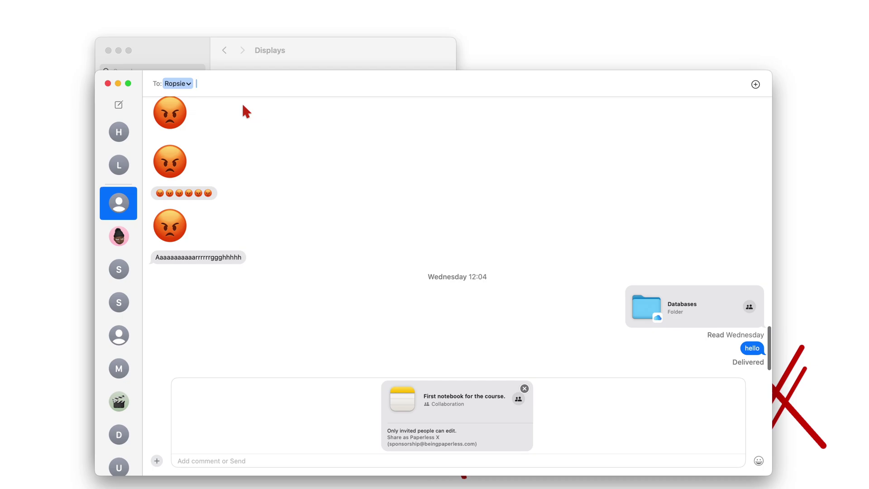
pyautogui.click(214, 461)
pyautogui.write("We're collaborat")
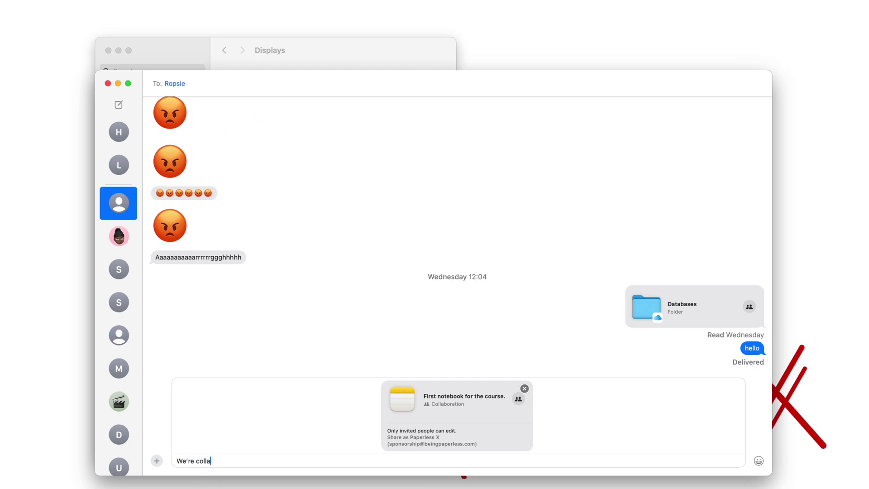
pyautogui.write('ing here')
pyautogui.press('Return')
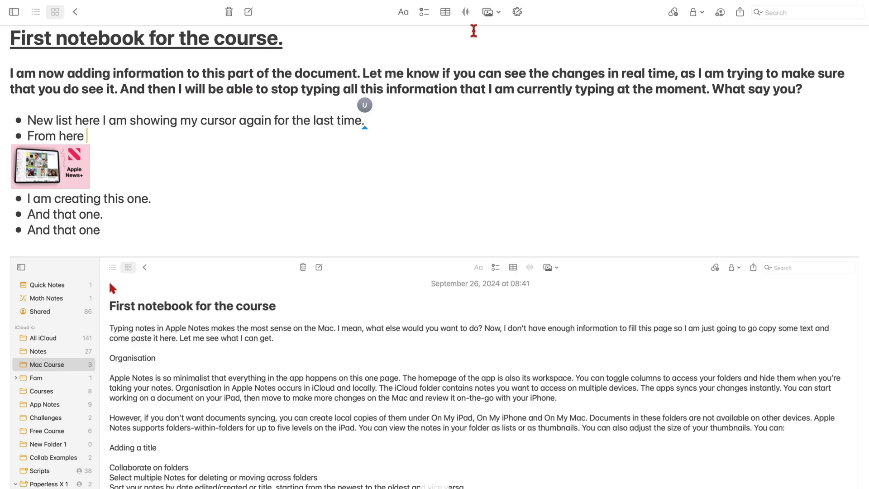
# - Turn off participant cursors for the shared note
pyautogui.click(722, 11)
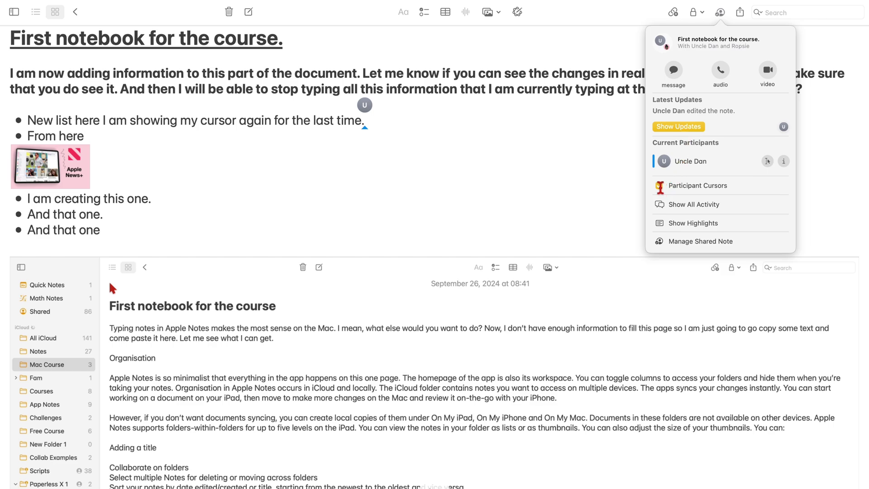
pyautogui.click(661, 186)
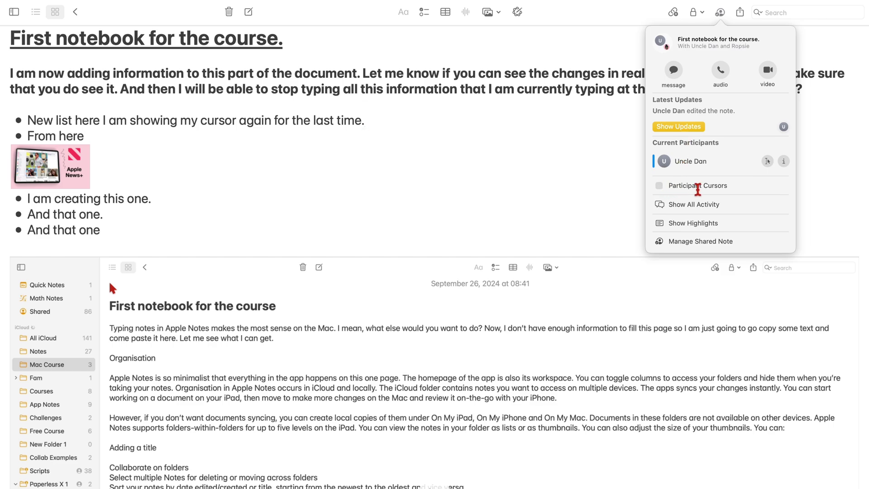
pyautogui.click(626, 174)
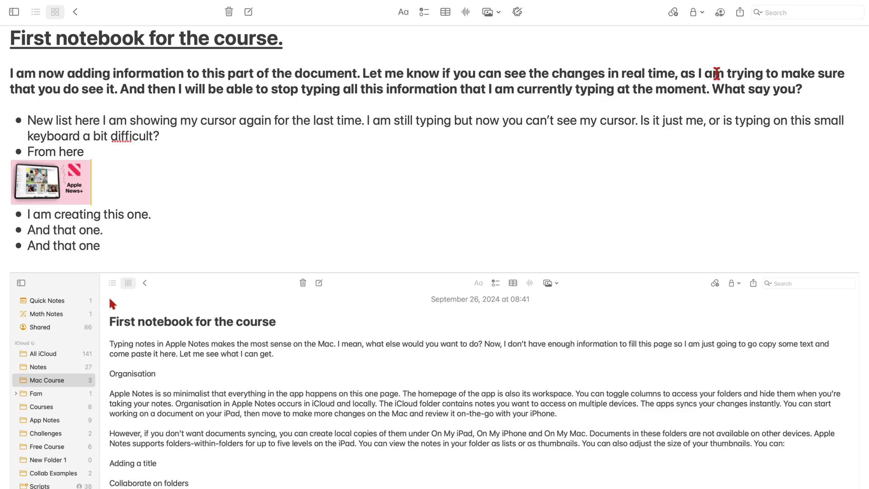
# - Message the second listed participant from the note's collaboration options with the text "What about this one here?"
pyautogui.click(721, 15)
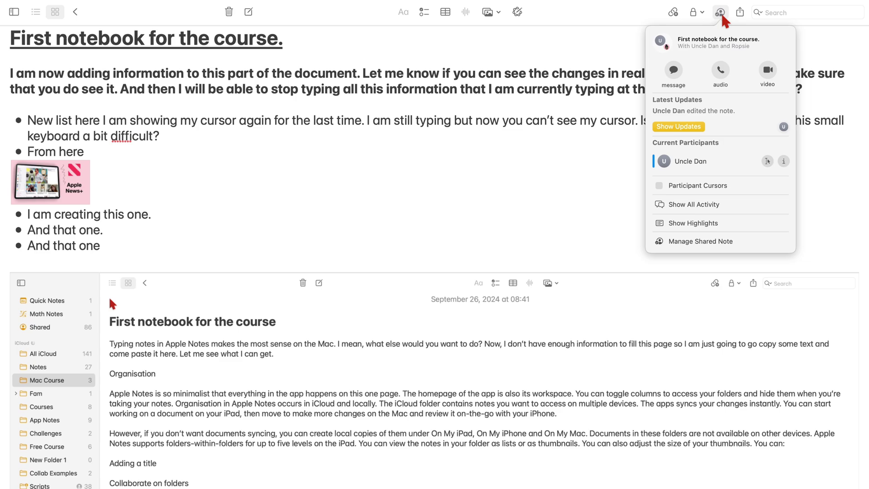
pyautogui.click(678, 73)
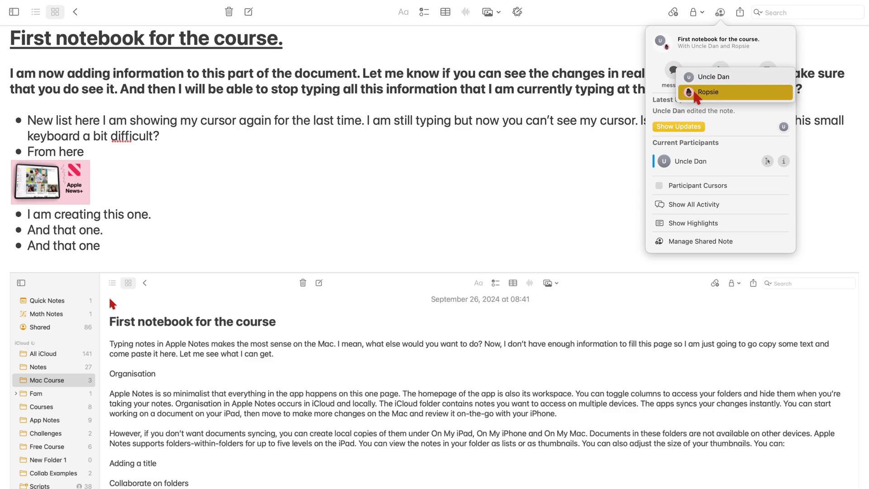
pyautogui.click(695, 92)
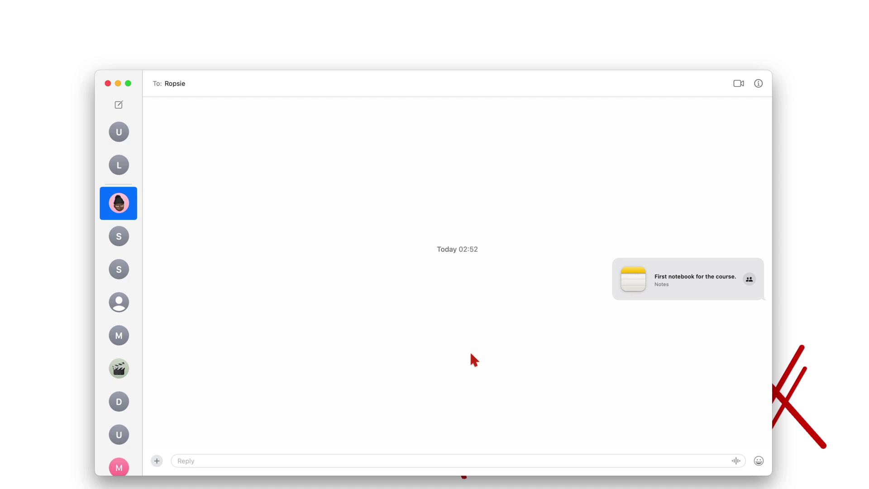
pyautogui.write('What about this one here?')
pyautogui.press('Return')
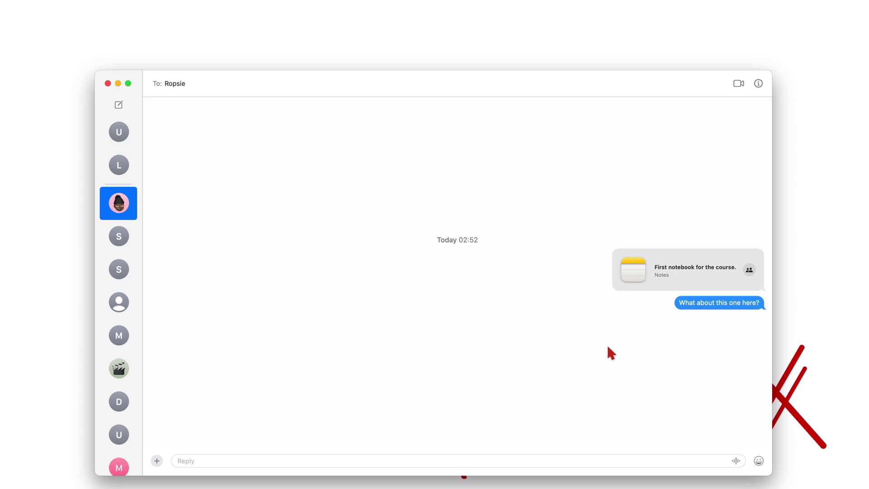
# - Return to the shared note and check which participants can be reached by audio and video call
pyautogui.click(674, 268)
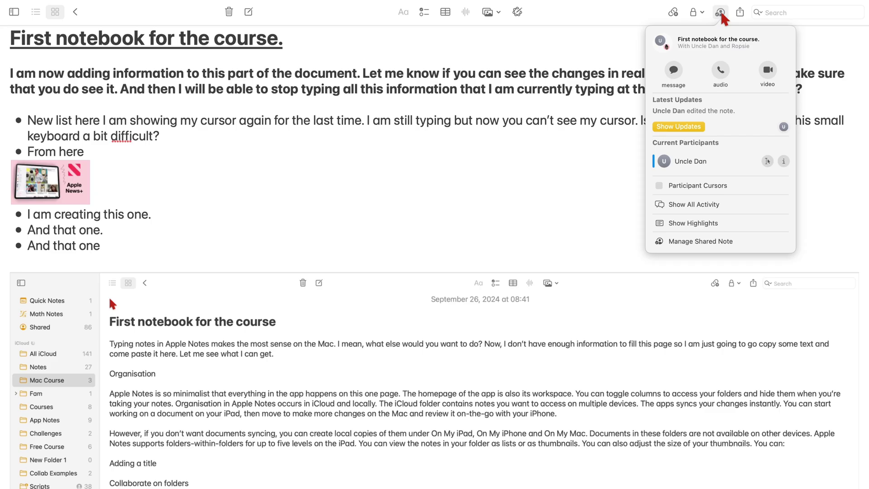
pyautogui.click(727, 75)
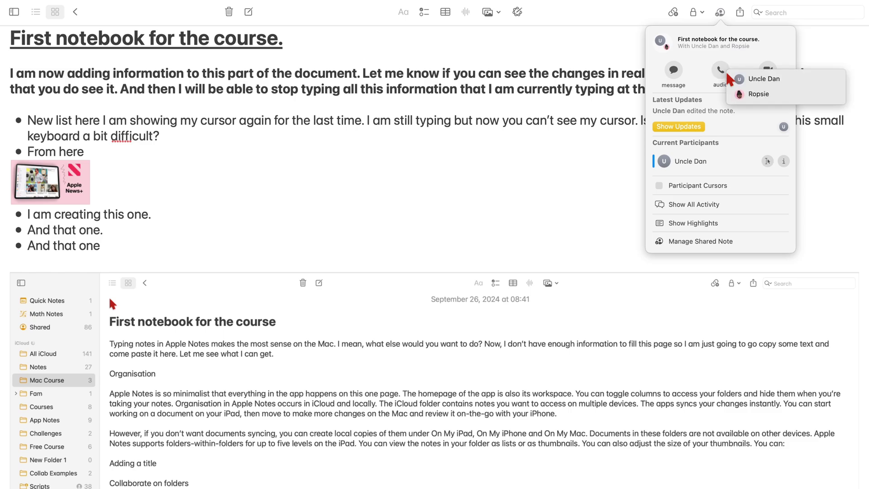
pyautogui.click(712, 85)
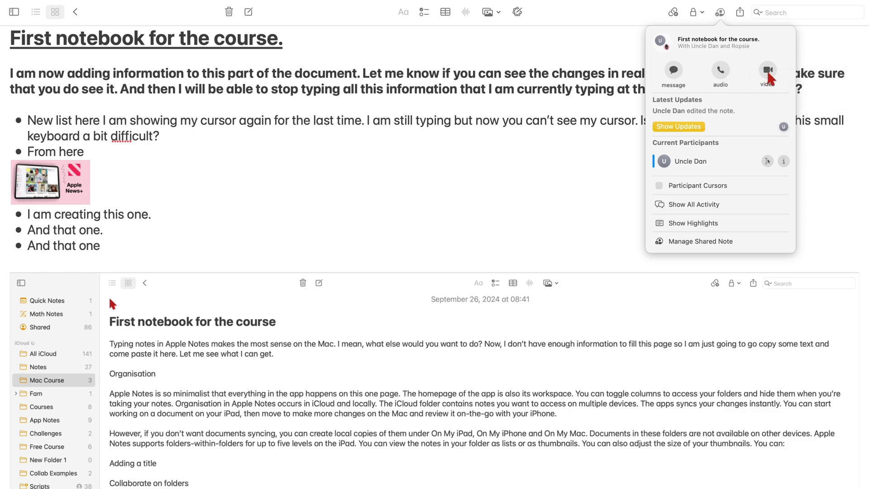
pyautogui.click(768, 74)
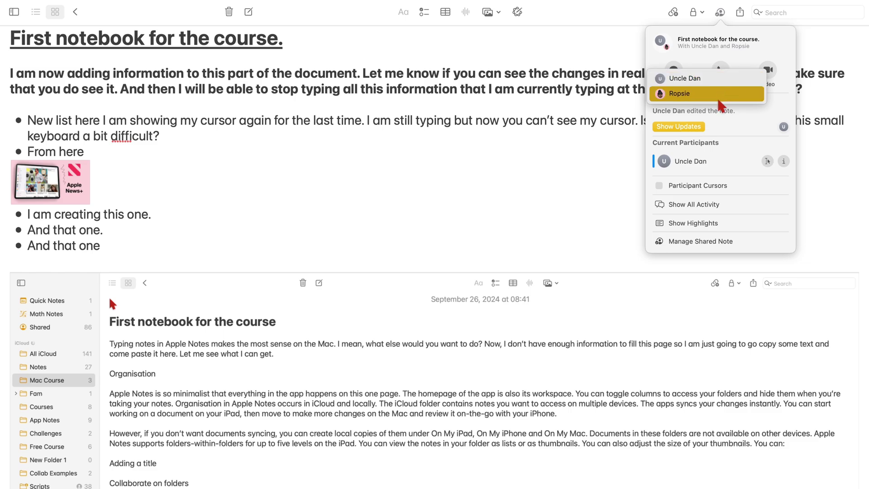
pyautogui.click(782, 107)
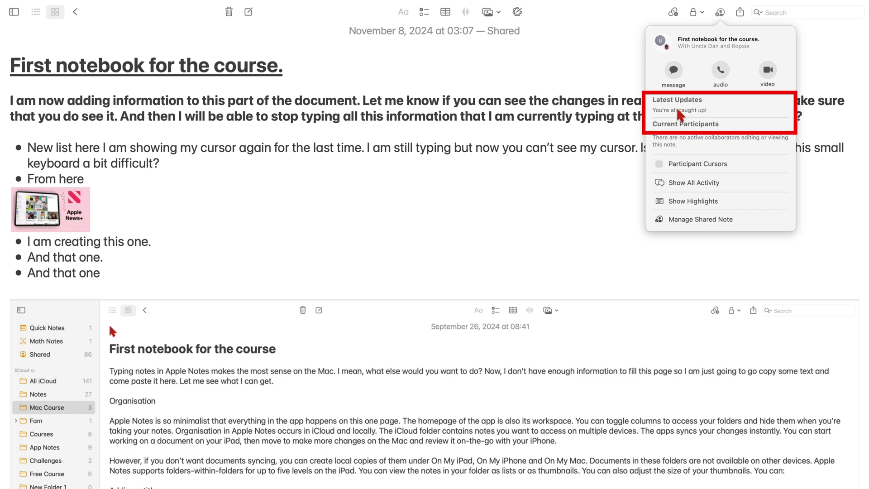
# - Review the highlighted latest updates throughout the shared note, and show all of its activity
pyautogui.click(722, 16)
pyautogui.moveTo(53, 10)
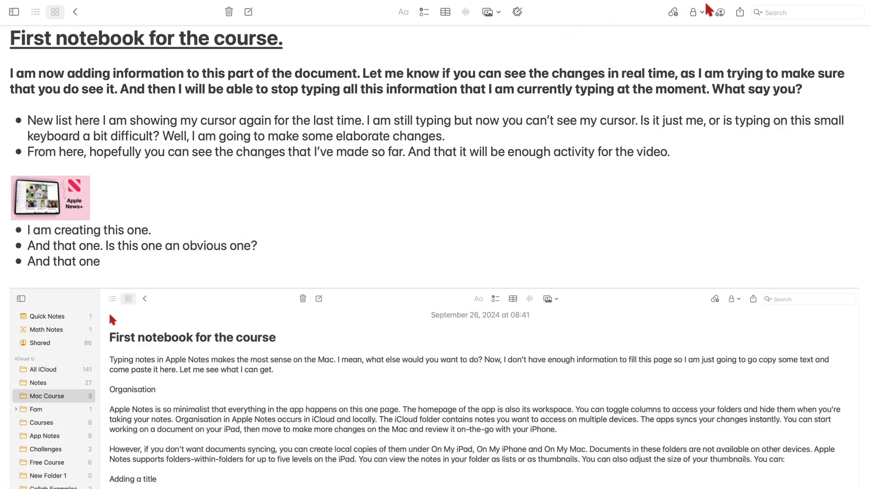
pyautogui.click(719, 12)
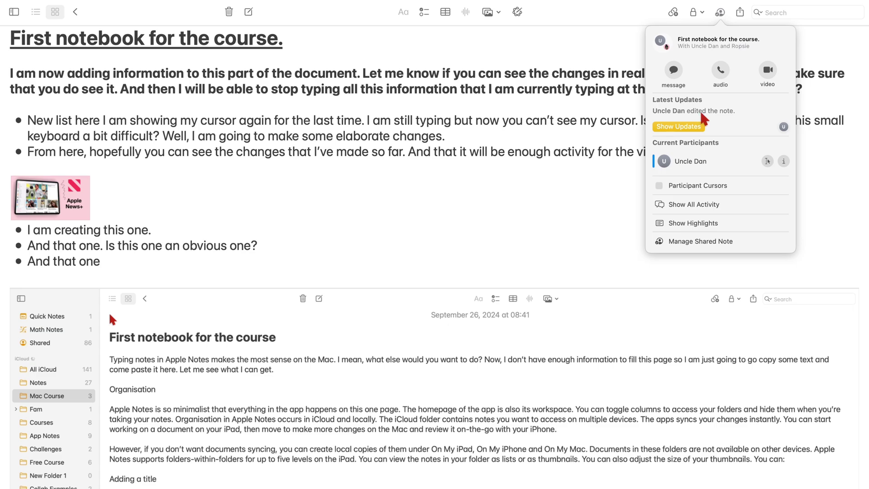
pyautogui.click(692, 127)
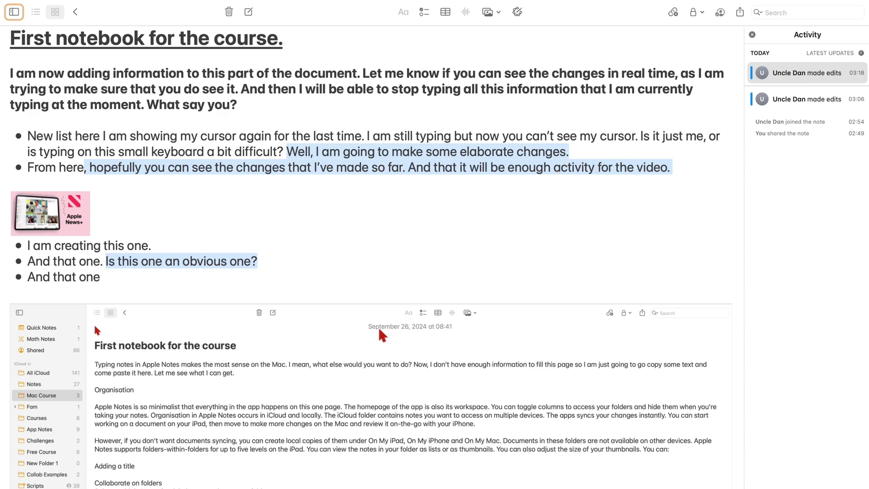
pyautogui.scroll(-20, 379, 330)
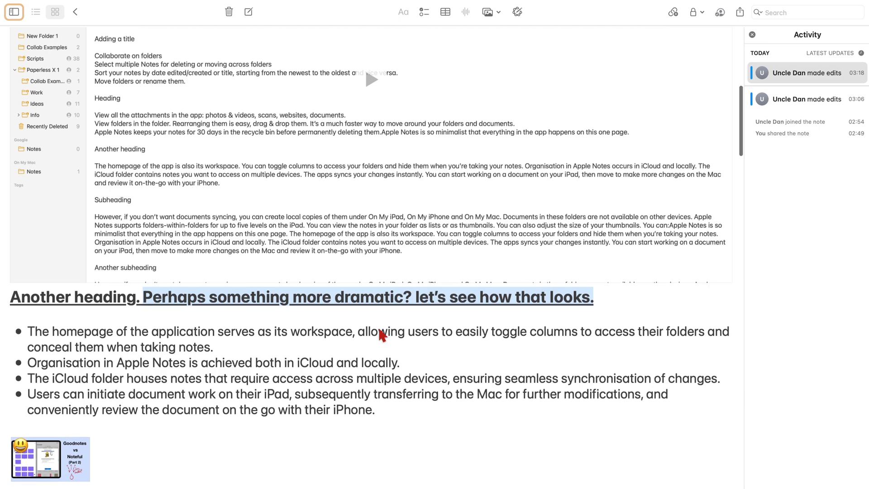
pyautogui.scroll(5, 388, 294)
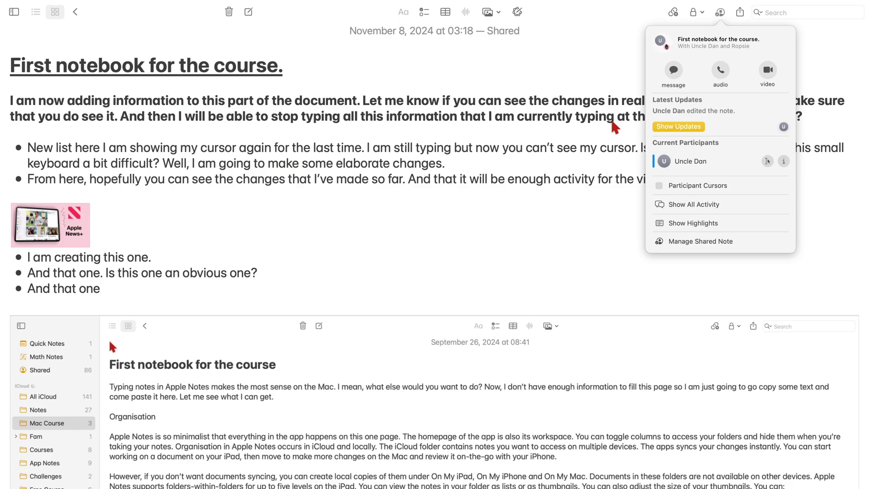
pyautogui.click(684, 204)
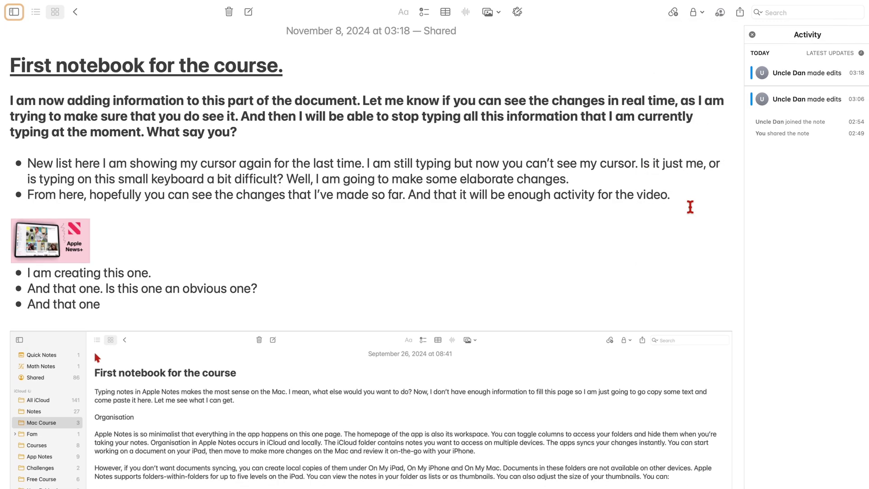
# - Highlight the edits behind each entry in the note's activity list, and close the activity list
pyautogui.click(786, 105)
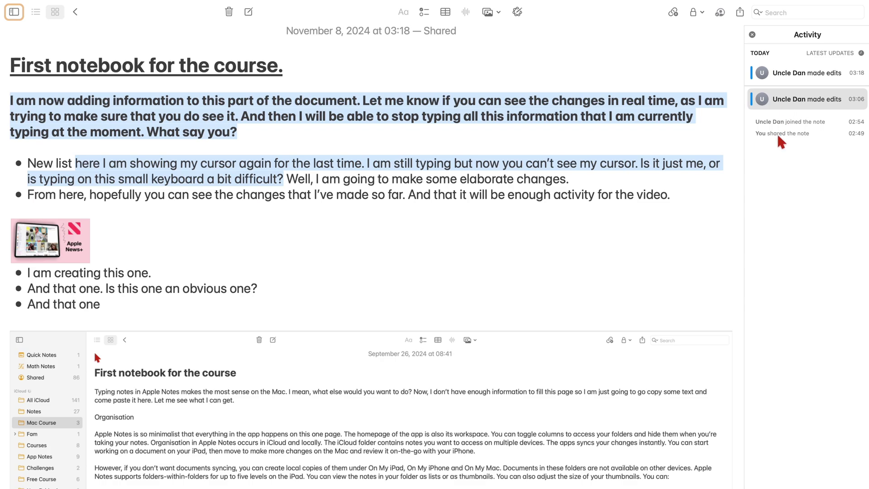
pyautogui.click(798, 78)
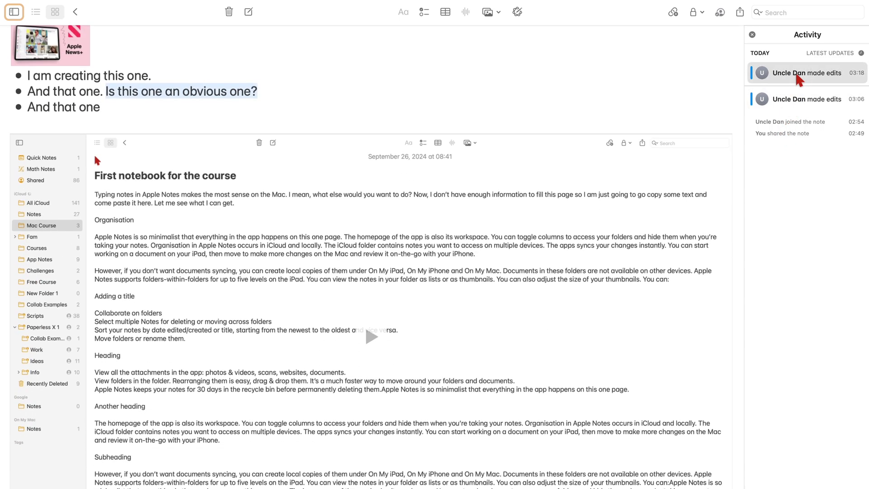
pyautogui.click(795, 97)
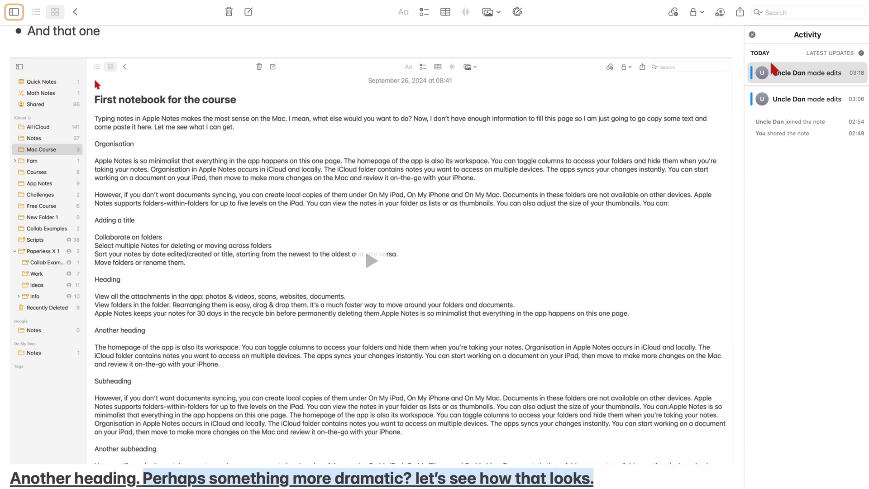
pyautogui.click(752, 35)
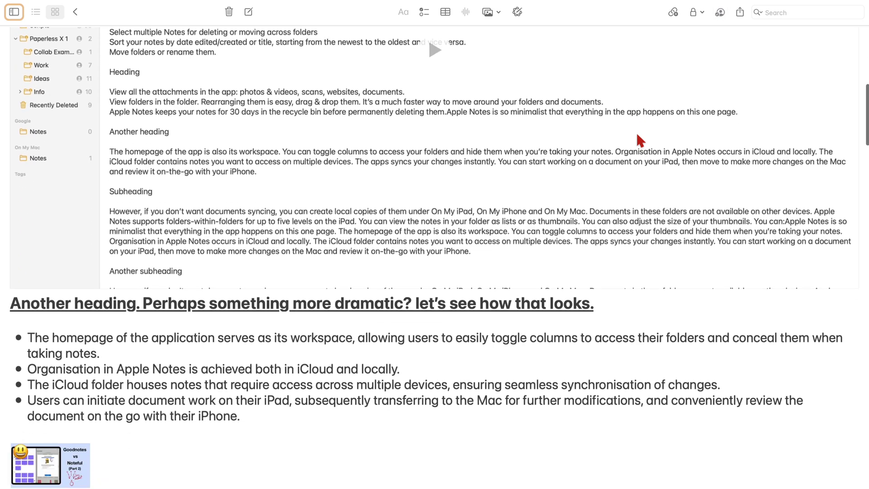
# - Examine the rest of the shared note, from the tables and numbered lists to the handwriting and drawings at its end
pyautogui.scroll(-10, 636, 131)
pyautogui.scroll(-20, 637, 131)
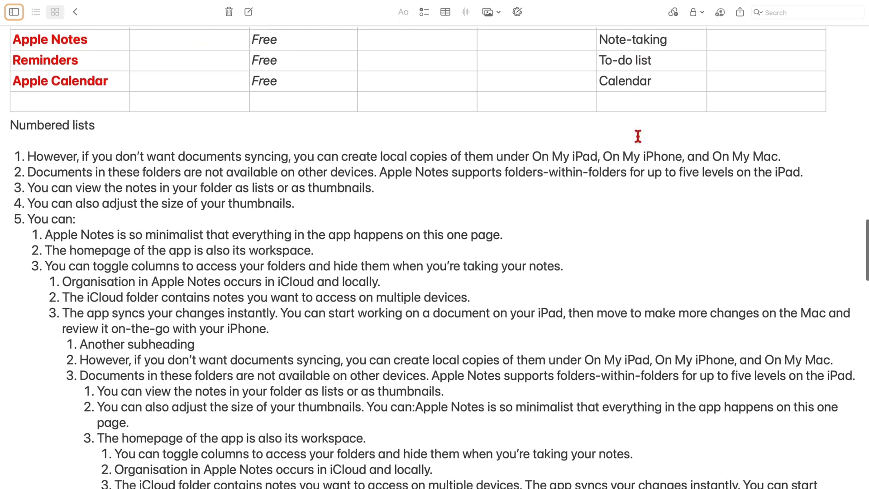
pyautogui.scroll(-20, 637, 136)
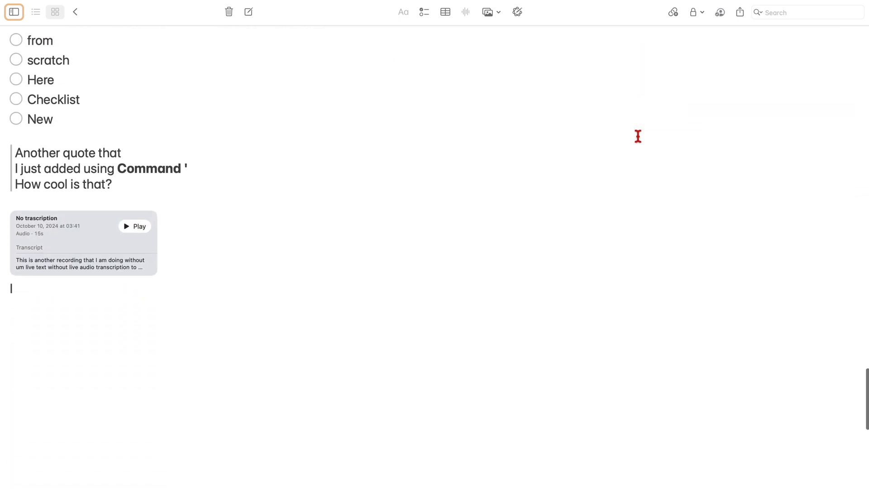
pyautogui.scroll(-20, 636, 134)
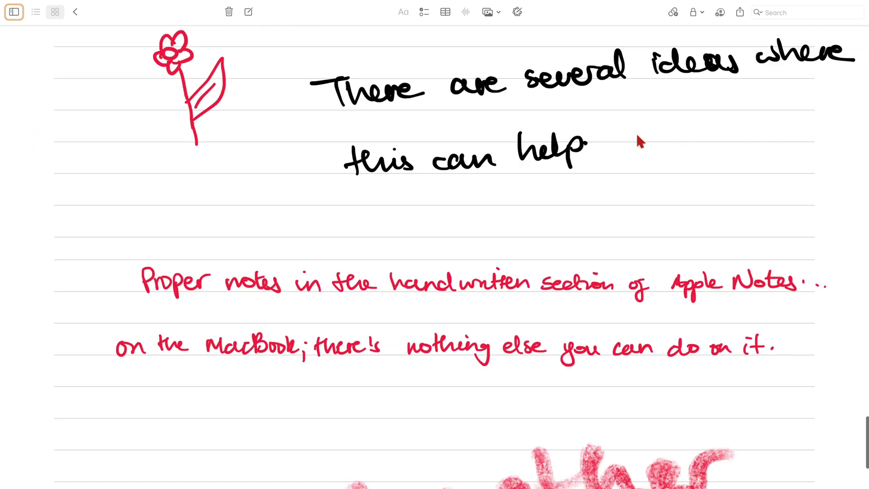
pyautogui.scroll(-10, 637, 135)
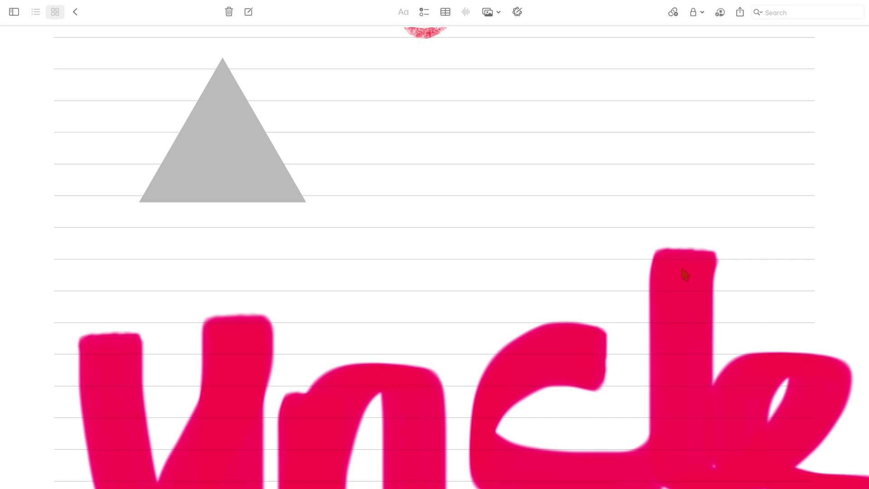
pyautogui.scroll(-15, 684, 273)
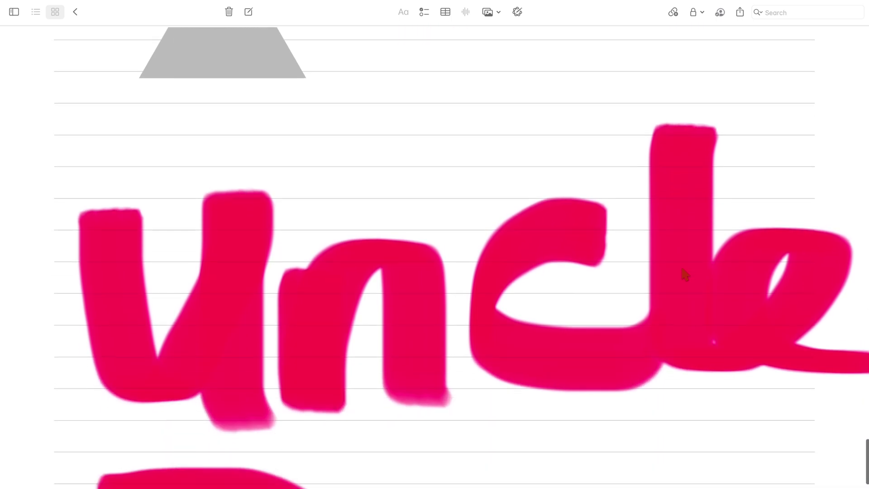
pyautogui.scroll(2, 684, 274)
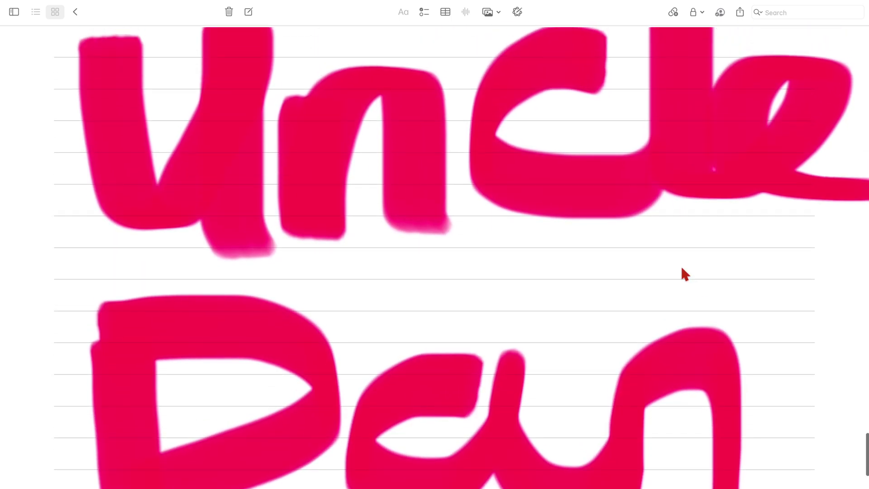
pyautogui.scroll(-10, 684, 274)
pyautogui.scroll(-10, 683, 272)
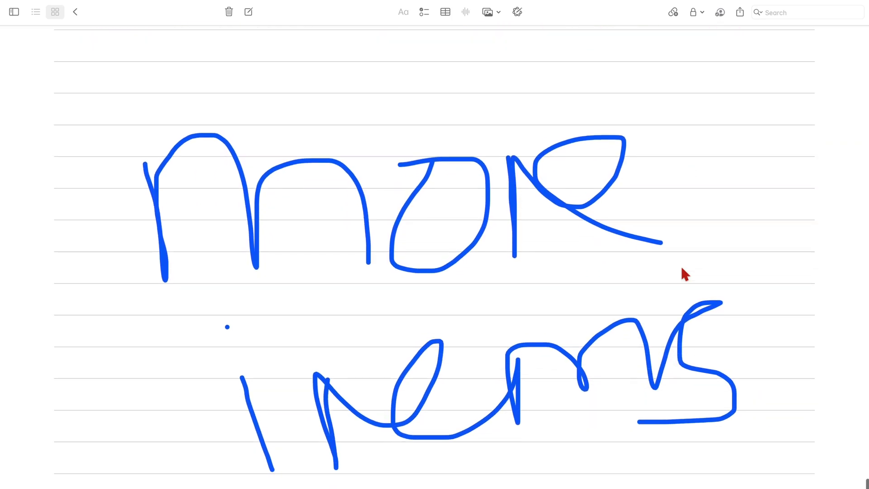
pyautogui.scroll(12, 683, 273)
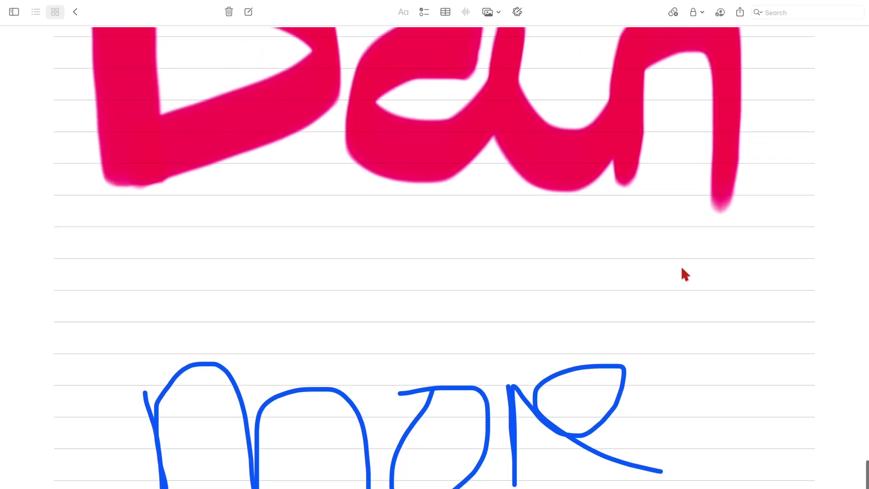
pyautogui.scroll(5, 683, 272)
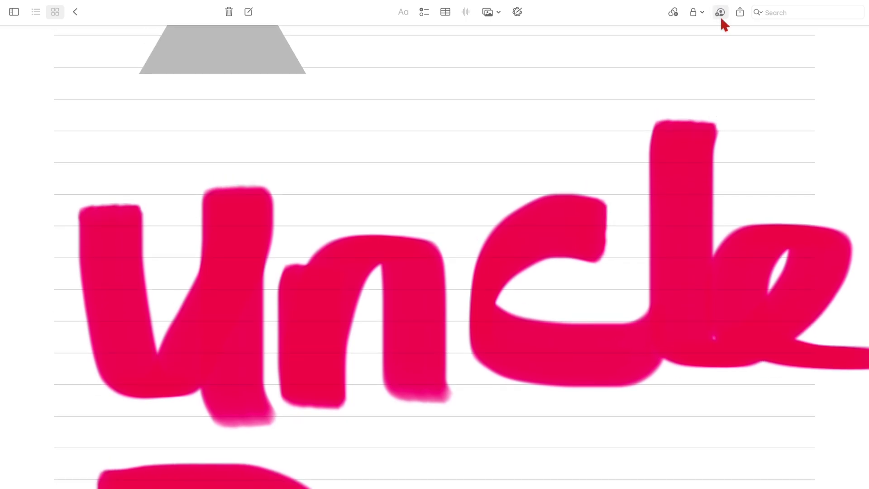
# - Show the shared note's latest updates and highlight the edits from the 03:18 activity entry
pyautogui.click(720, 12)
pyautogui.click(690, 127)
pyautogui.click(803, 78)
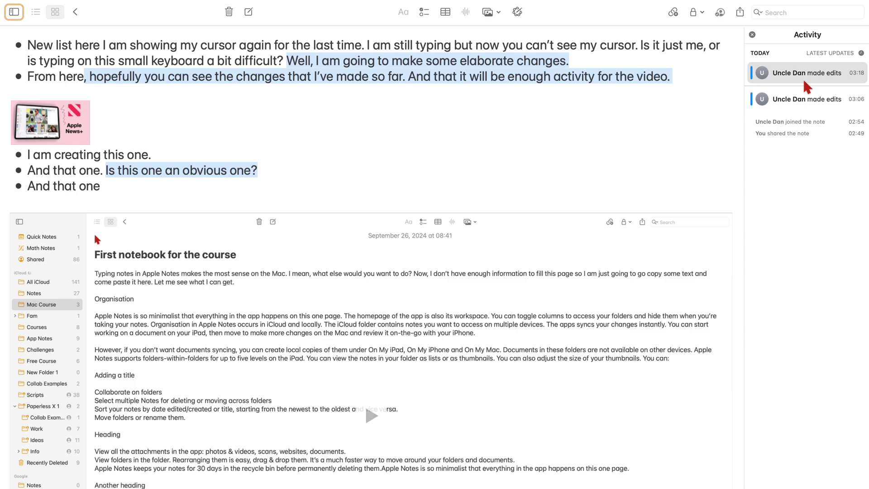
# - Show highlights for the shared note, and reveal and hide the editor names and times beside the text
pyautogui.click(720, 13)
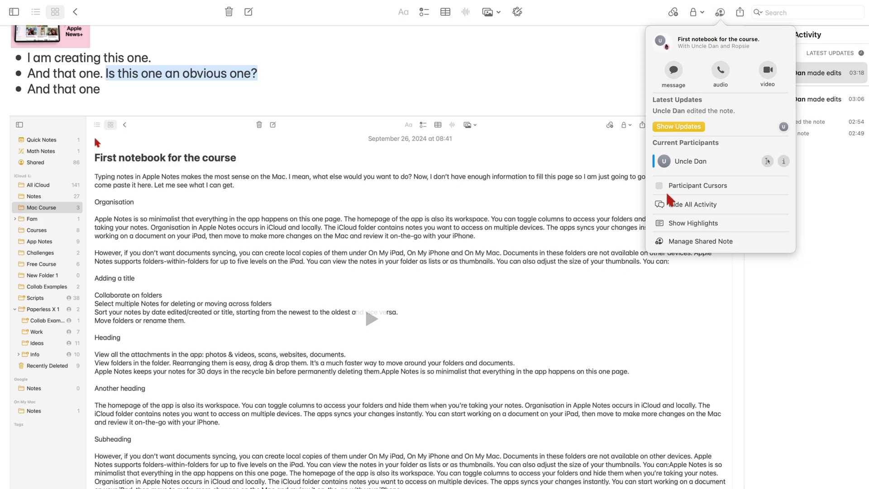
pyautogui.click(686, 226)
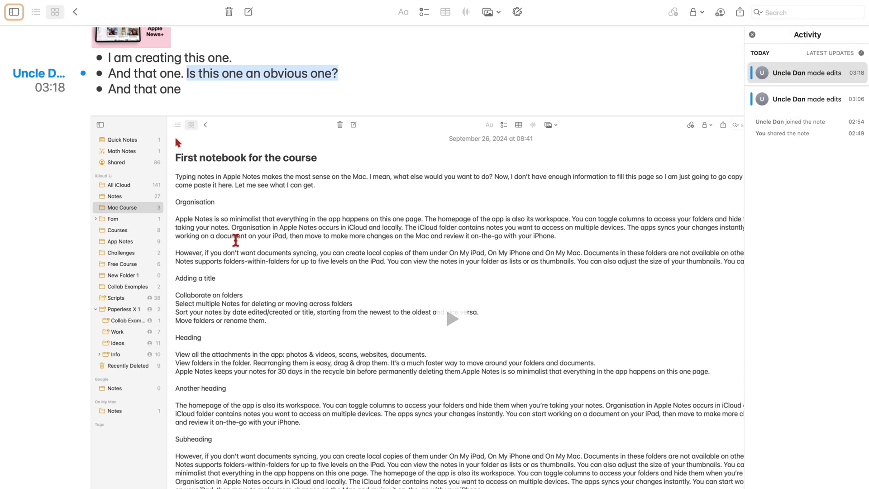
pyautogui.hscroll(3, 103, 206)
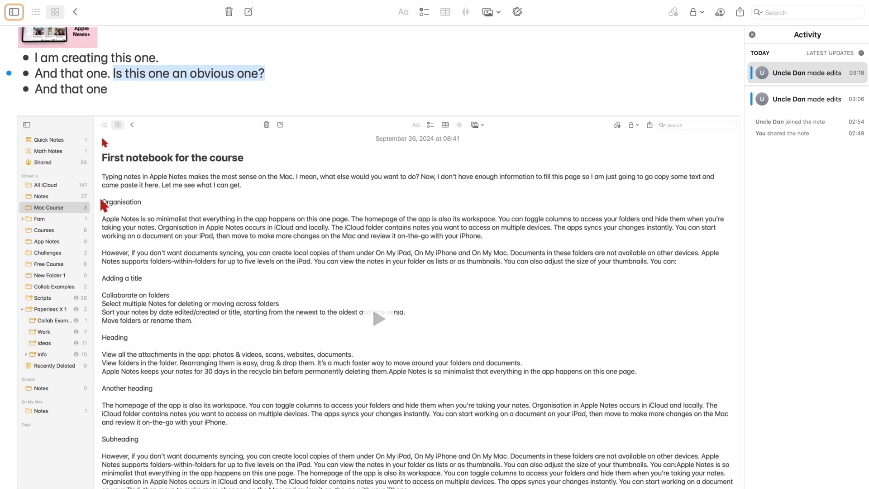
pyautogui.hscroll(-3, 31, 183)
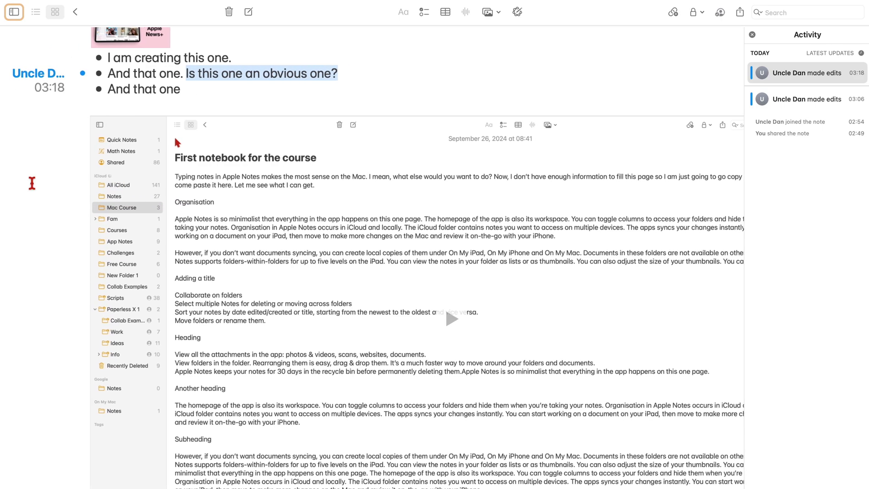
pyautogui.hscroll(3, 32, 182)
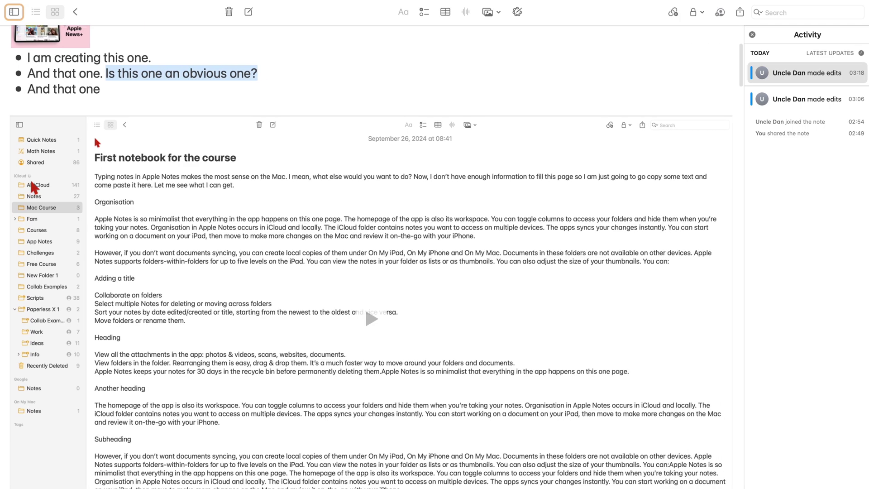
pyautogui.hscroll(-3, 6, 182)
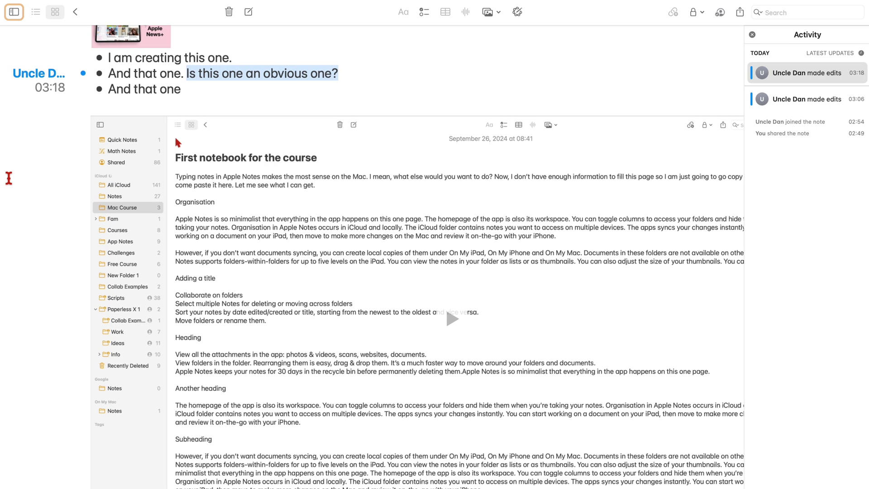
# - Inspect individual highlighted edits, isolating the "elaborate changes" sentence and the text added to "Another heading", and return to the edits under the title
pyautogui.scroll(-3, 9, 178)
pyautogui.scroll(10, 9, 178)
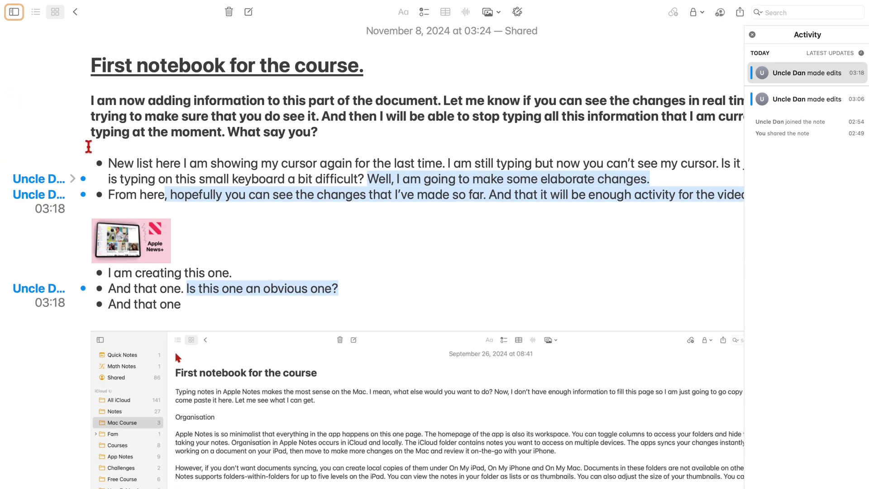
pyautogui.click(75, 183)
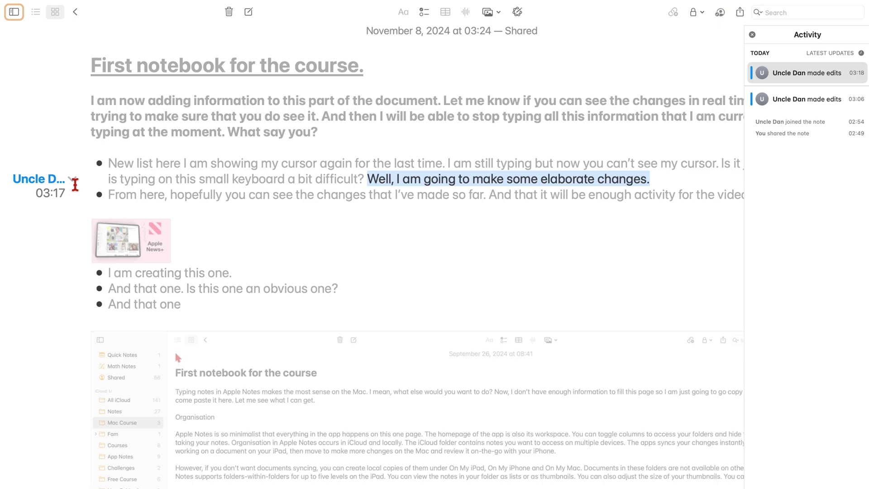
pyautogui.click(76, 184)
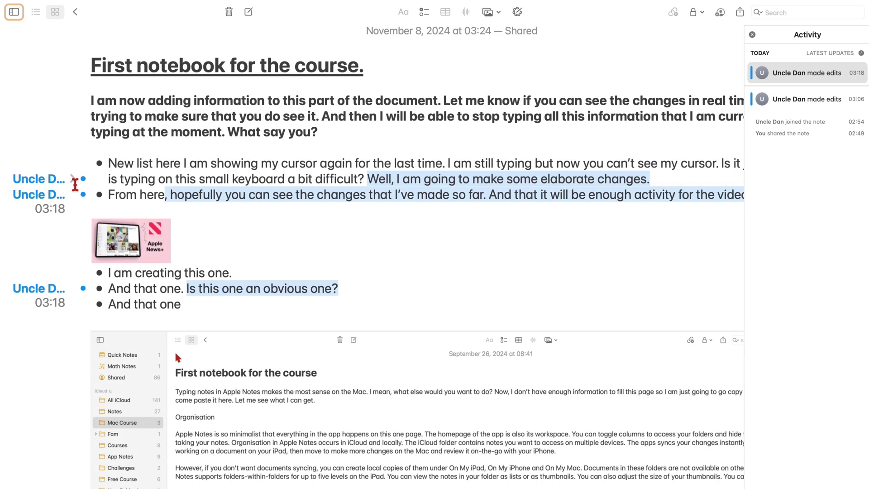
pyautogui.scroll(-15, 75, 183)
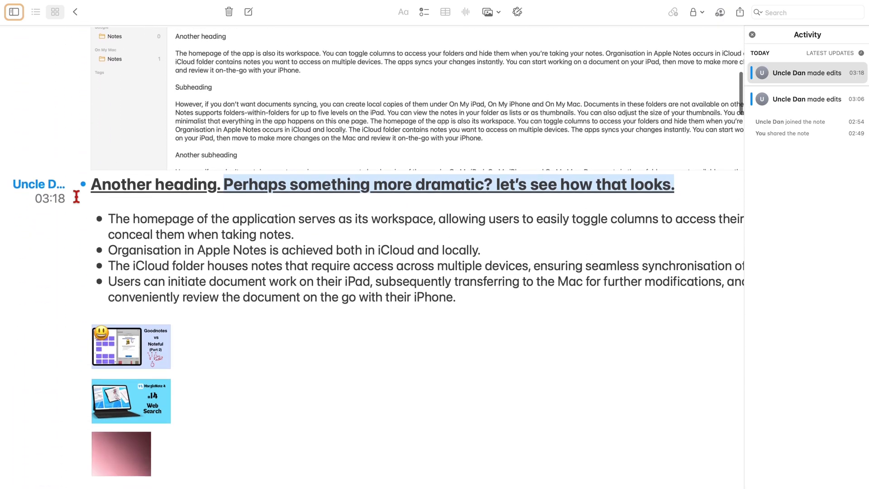
pyautogui.scroll(-3, 76, 197)
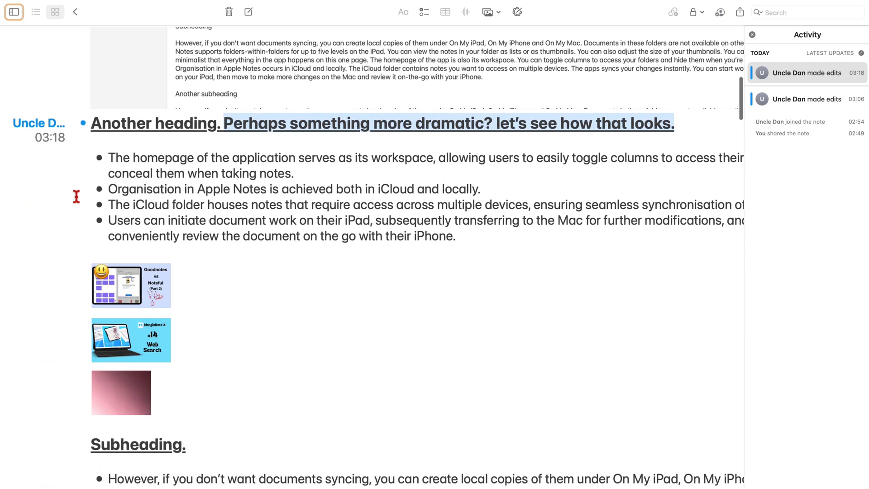
pyautogui.click(60, 128)
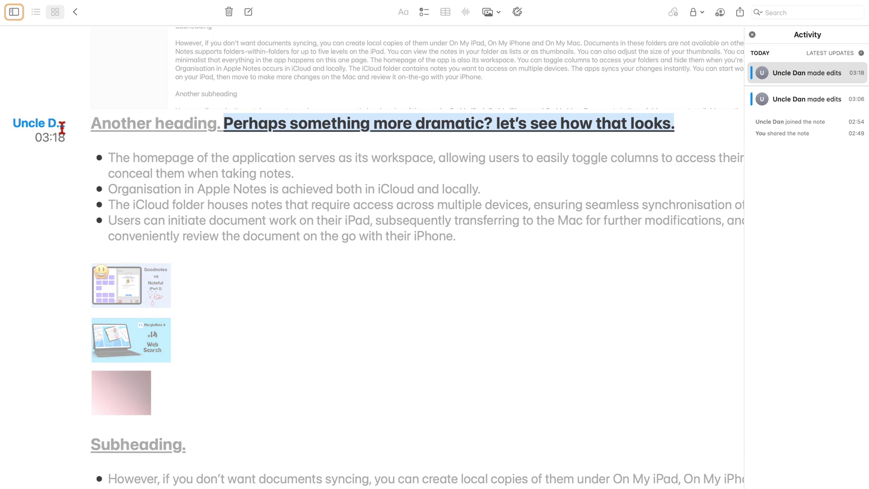
pyautogui.scroll(15, 62, 128)
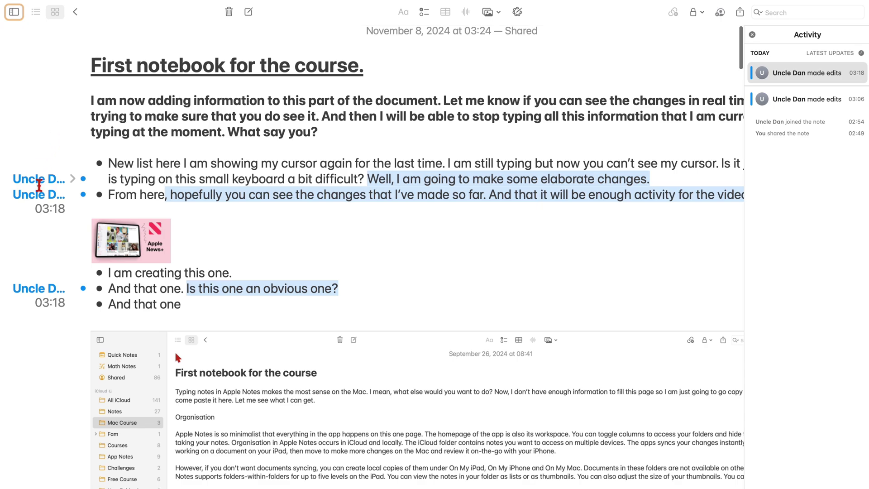
pyautogui.click(39, 185)
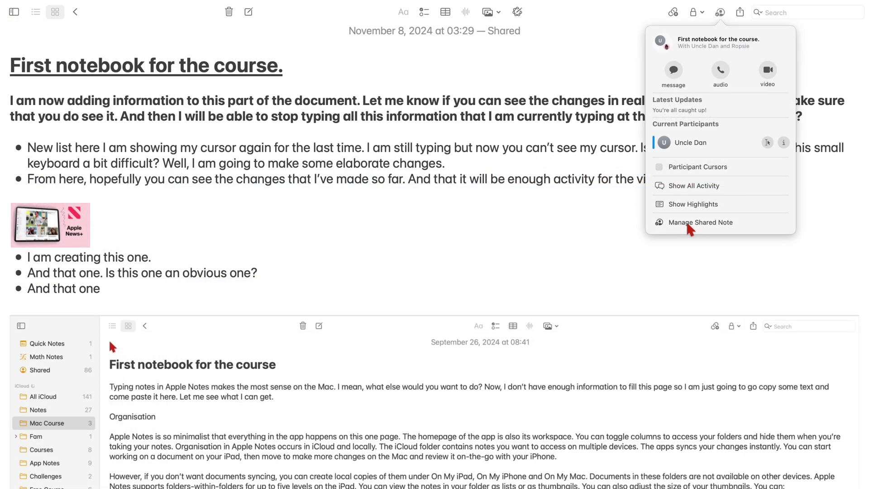
# - Review the invited participant's access options in the shared note's management settings, and close the settings
pyautogui.click(687, 222)
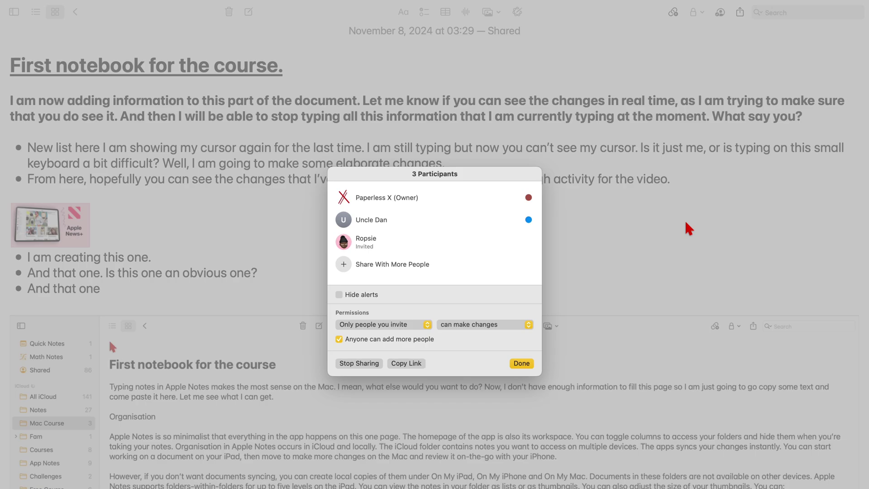
pyautogui.click(529, 242)
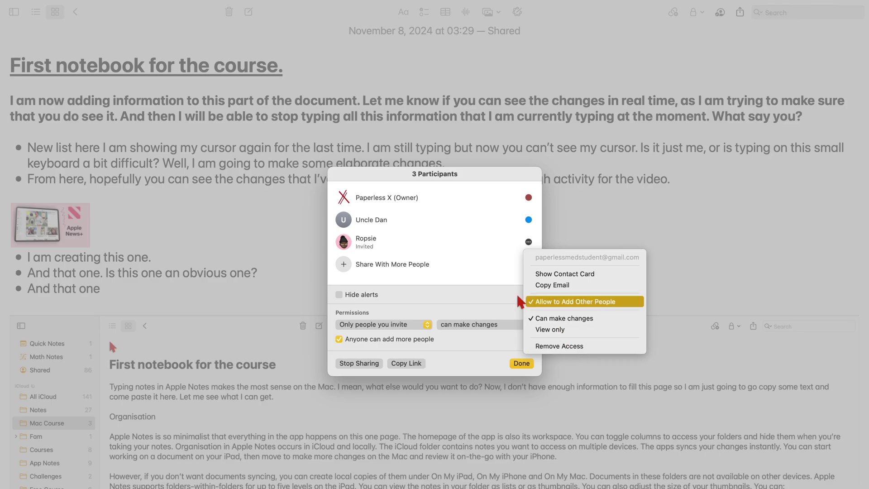
pyautogui.click(506, 258)
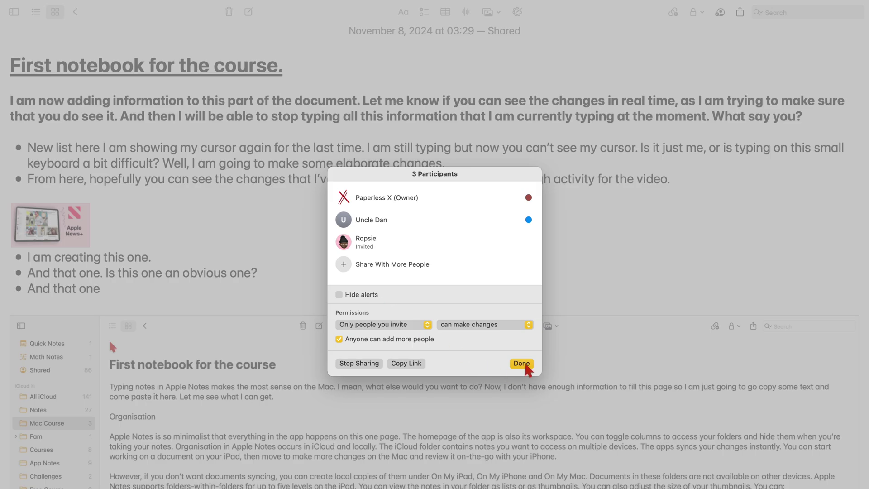
pyautogui.click(525, 364)
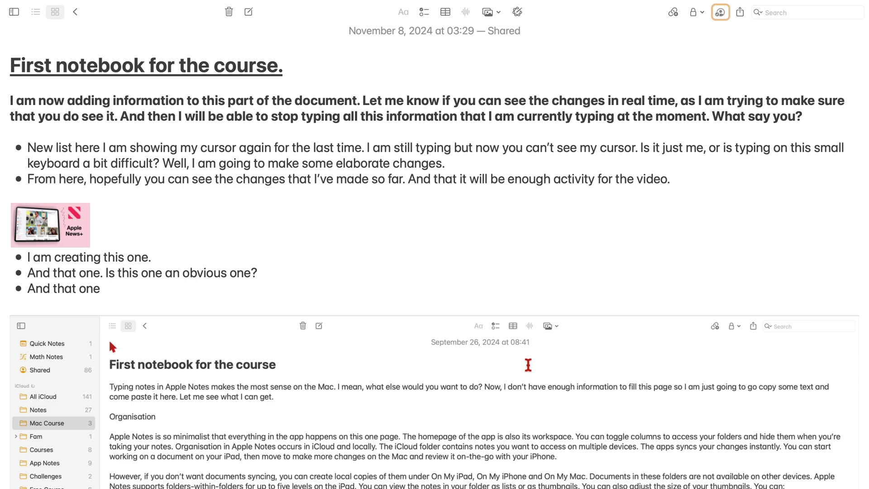
# - Copy the collaboration link from the note's sharing options
pyautogui.click(740, 13)
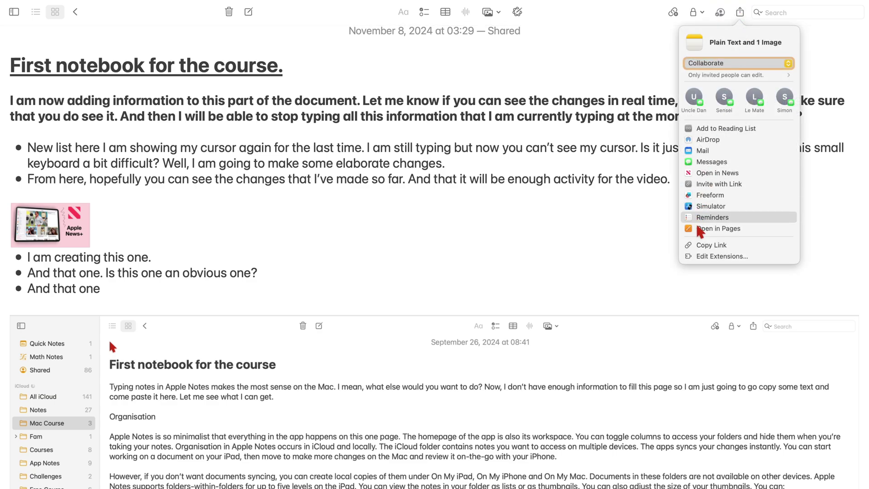
pyautogui.click(715, 247)
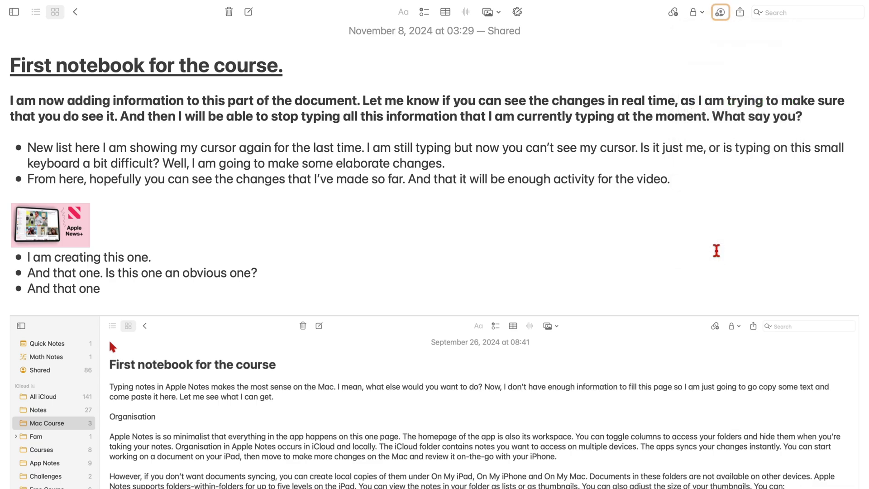